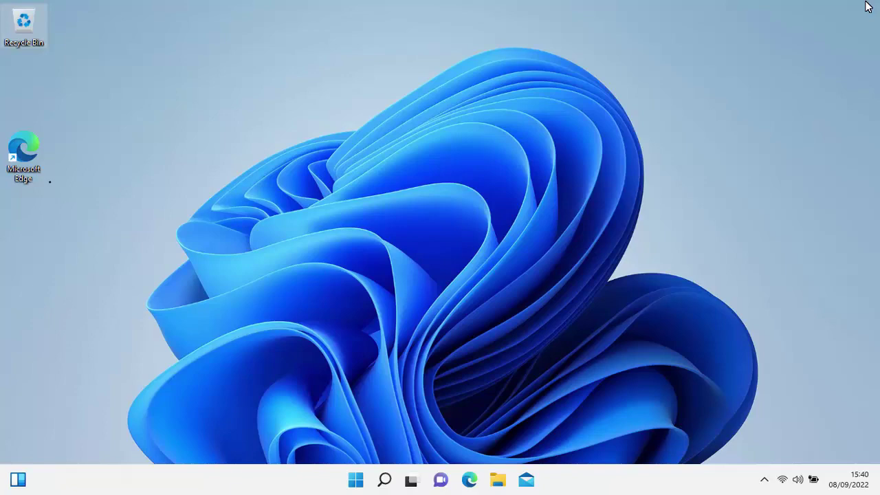
double_click(28, 148)
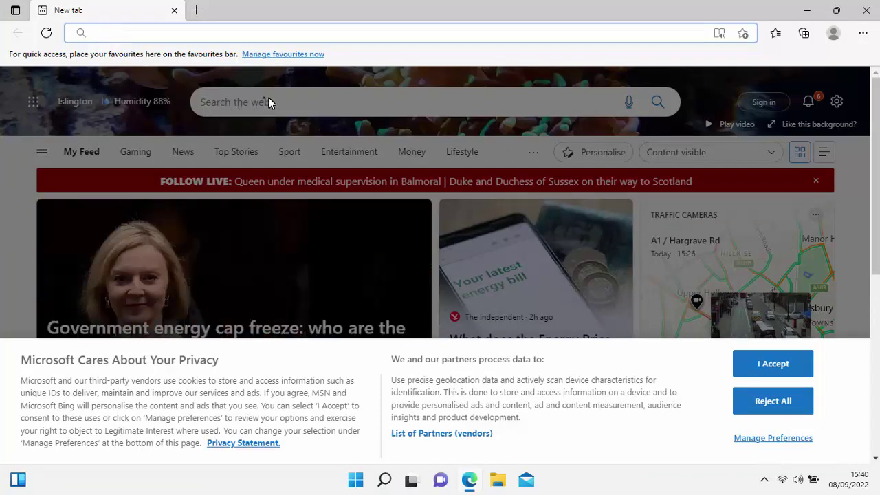
right_click(100, 33)
click(138, 175)
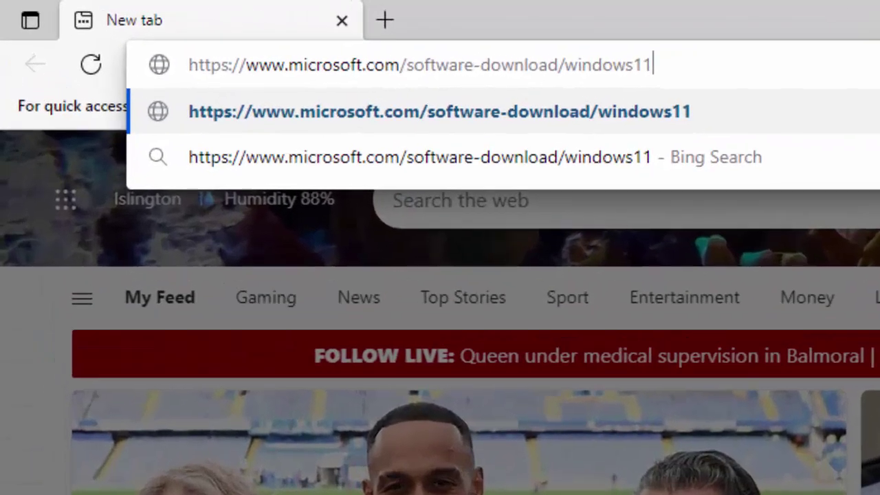
key(Home)
key(Delete)
key(Delete)
key(Delete)
key(Delete)
key(Delete)
key(Delete)
key(Delete)
key(Delete)
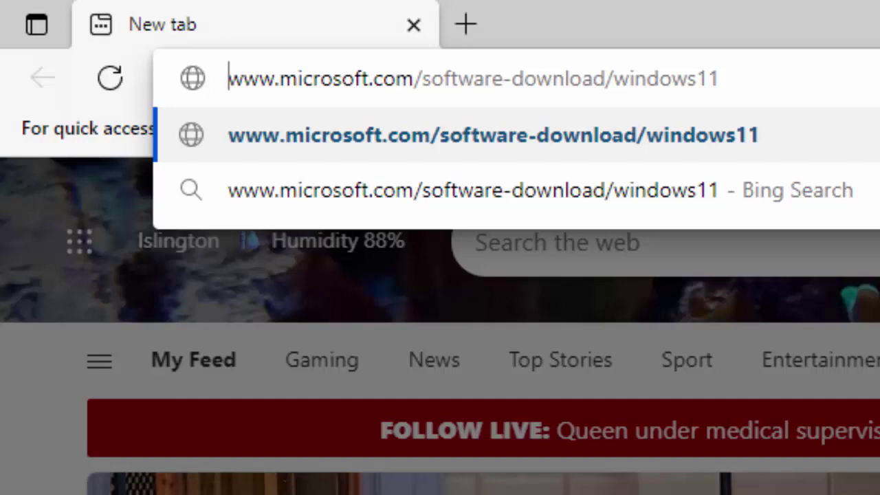
key(Return)
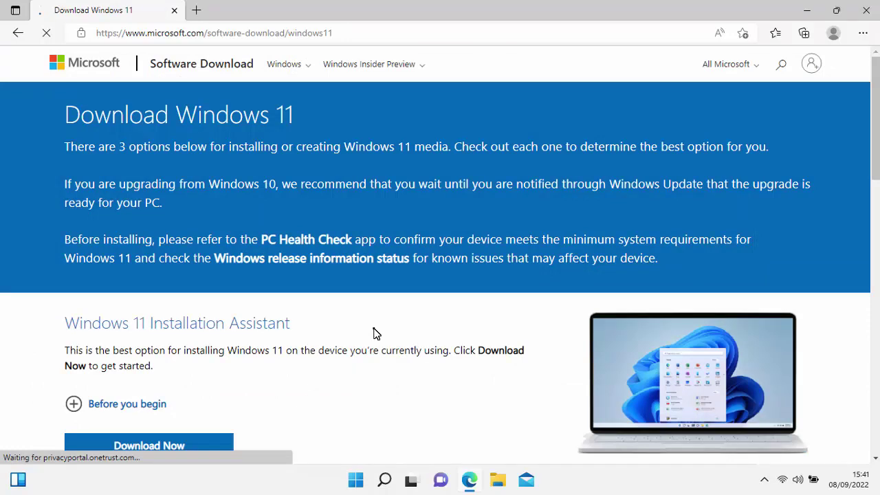
Download the media creation tool offered under Create Windows 11 Installation Media and close the browser
scroll(373, 330, down, 2)
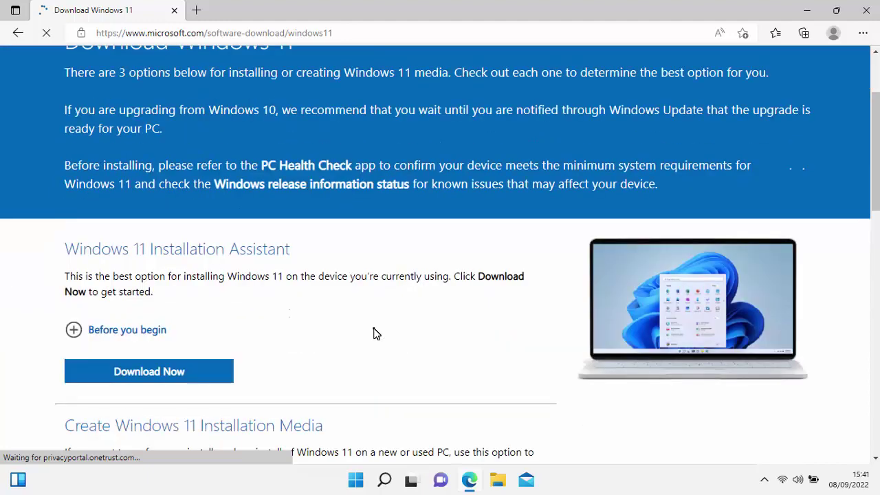
scroll(374, 332, down, 2)
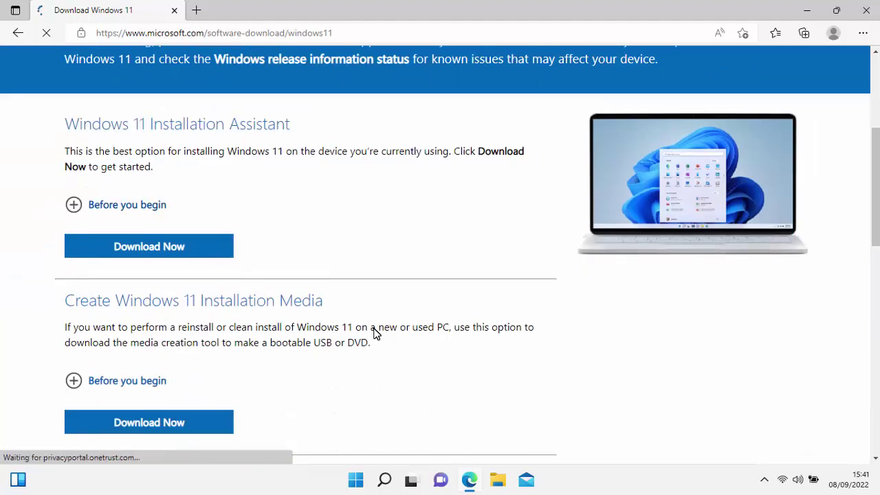
scroll(374, 328, down, 1)
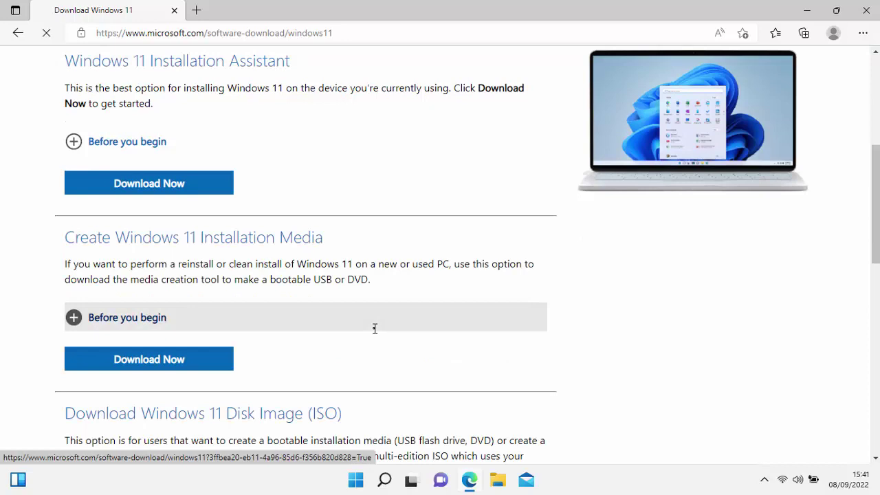
scroll(375, 328, down, 1)
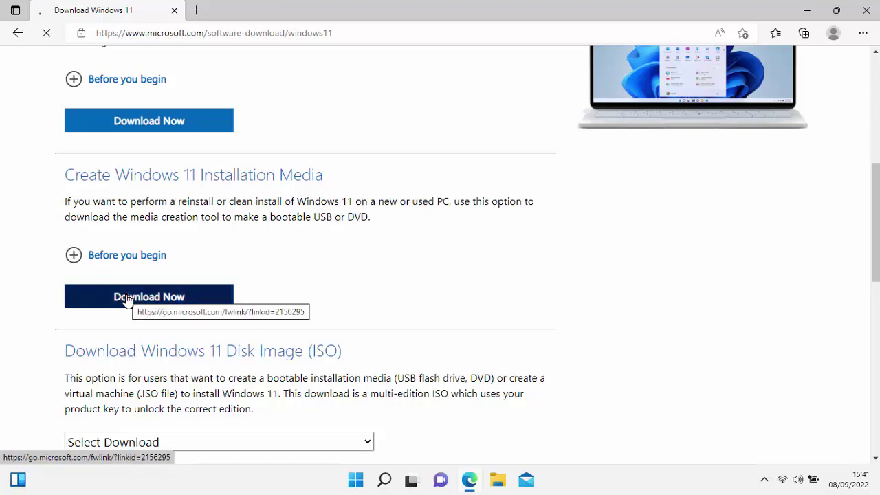
scroll(126, 300, up, 3)
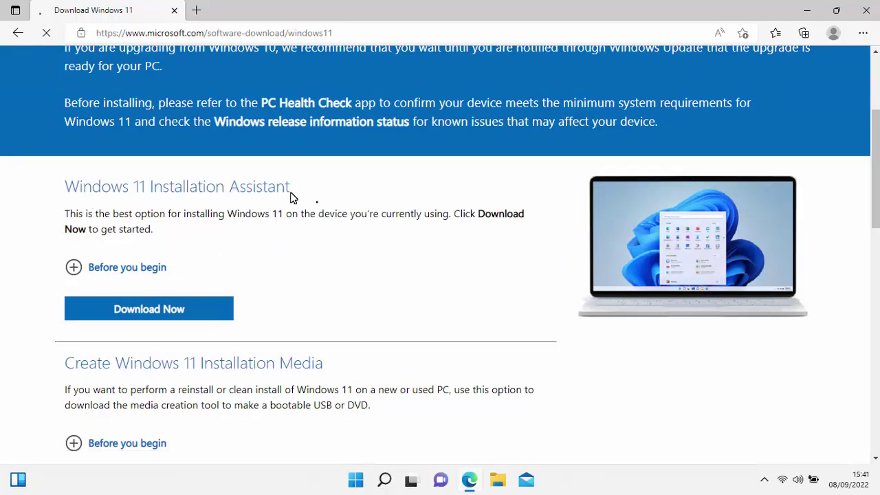
scroll(319, 205, down, 2)
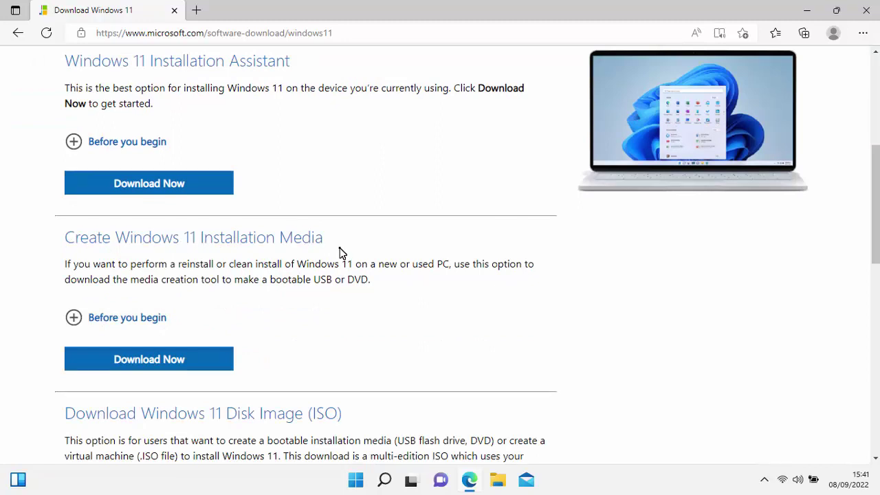
click(157, 360)
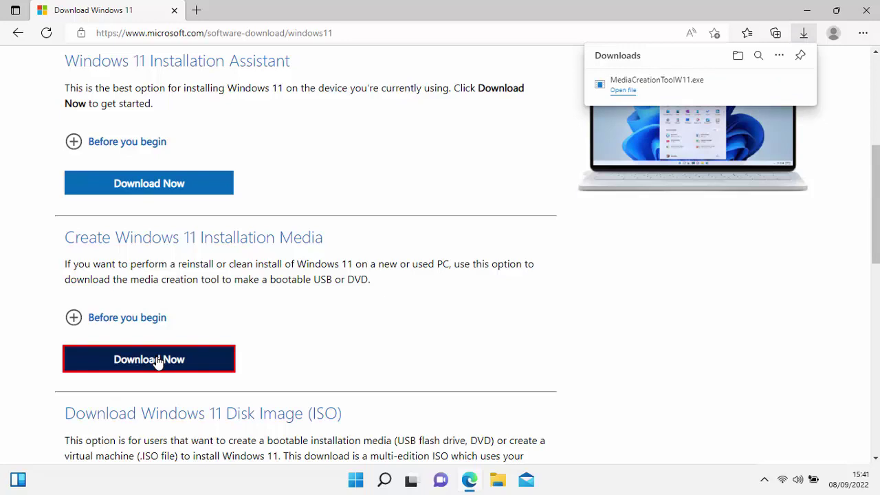
click(868, 12)
click(868, 11)
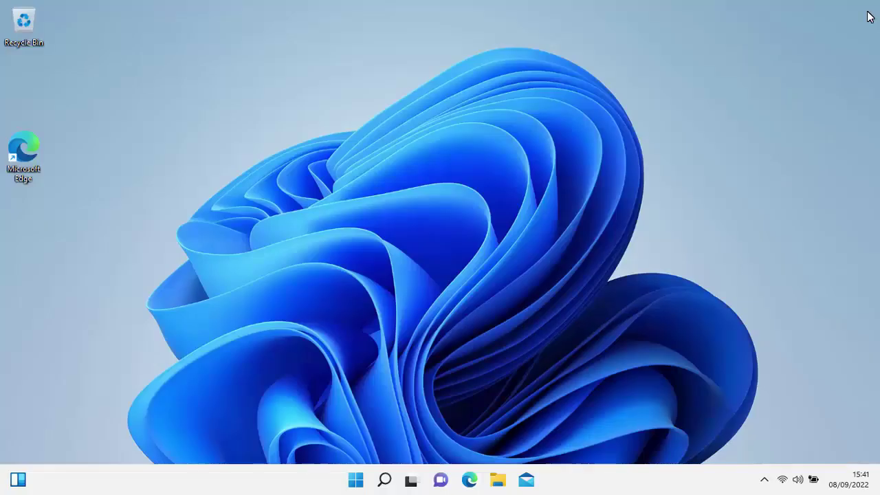
Run MediaCreationToolW11 from the Downloads folder in File Explorer, allowing it to make changes, and accept its licence terms
click(498, 481)
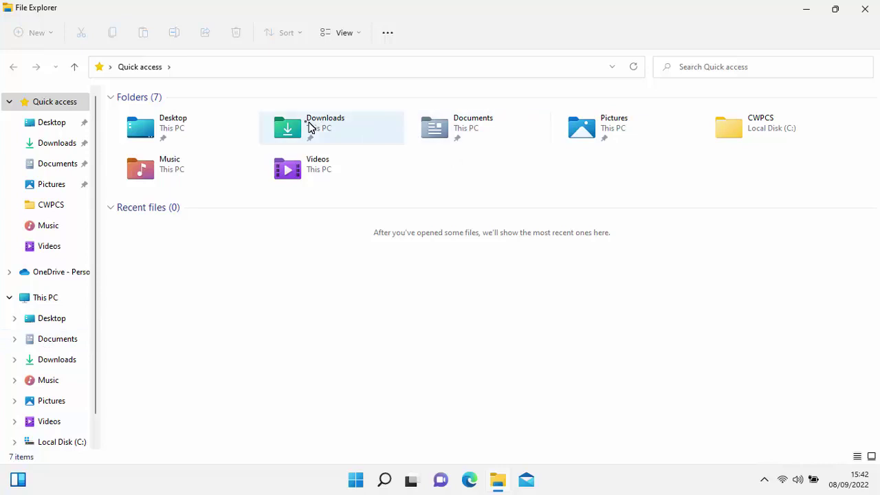
click(58, 361)
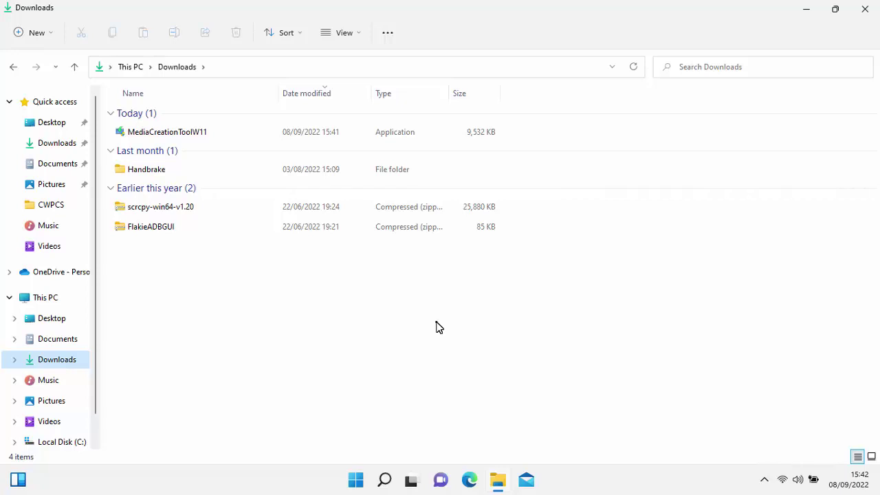
click(167, 135)
double_click(167, 135)
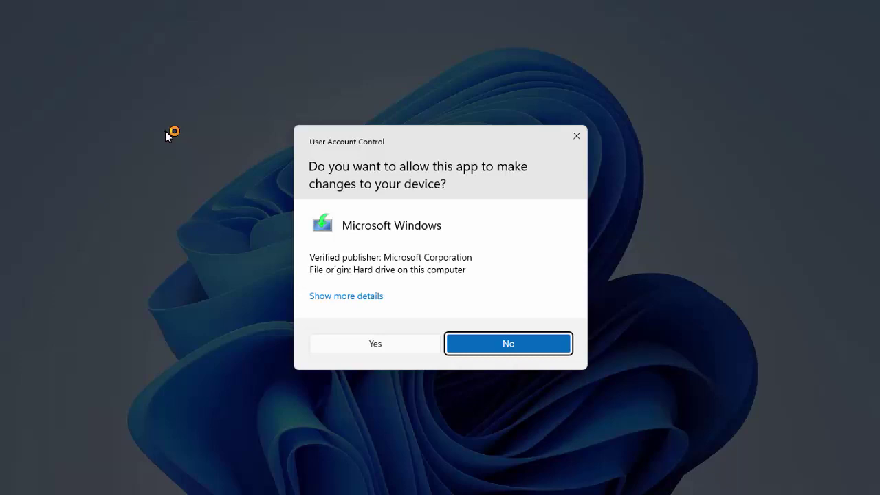
click(414, 346)
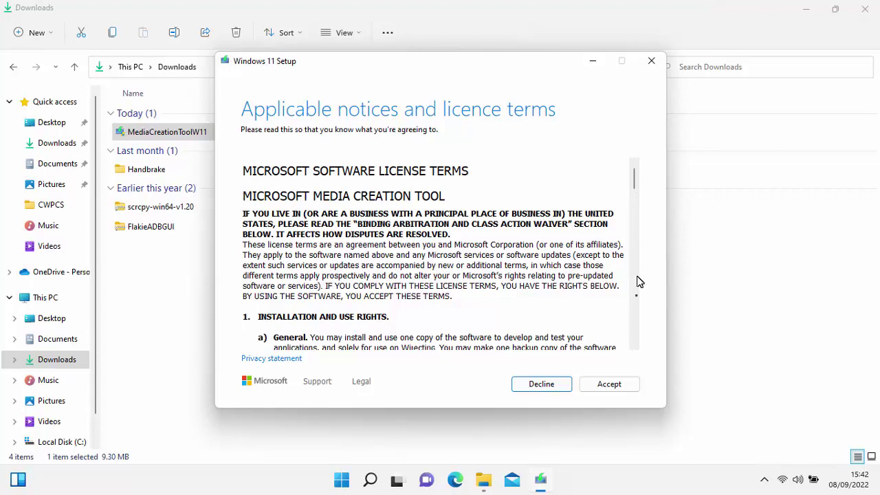
click(635, 344)
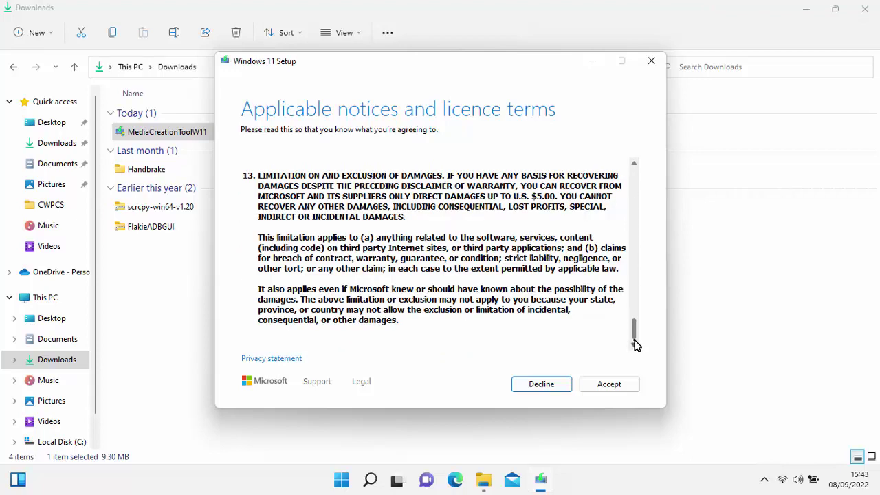
click(609, 385)
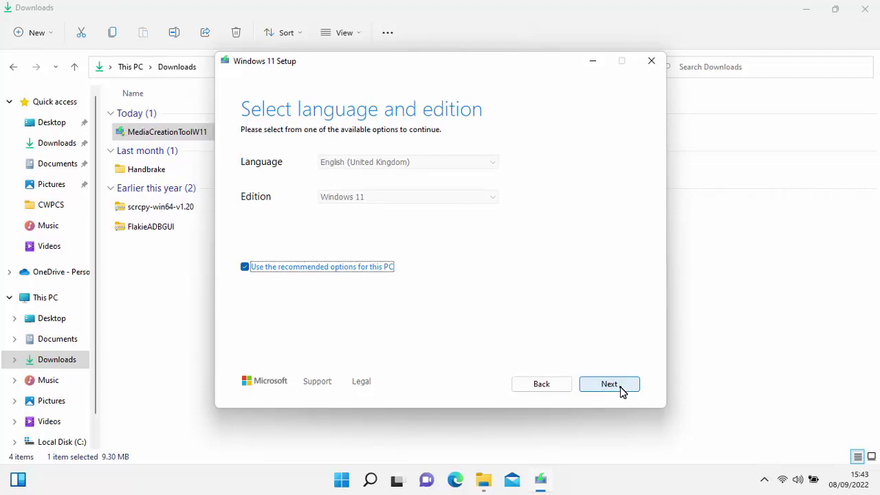
Turn off the recommended options, pick English (United Kingdom) and Windows 11, and turn the recommended options for this PC back on
click(246, 270)
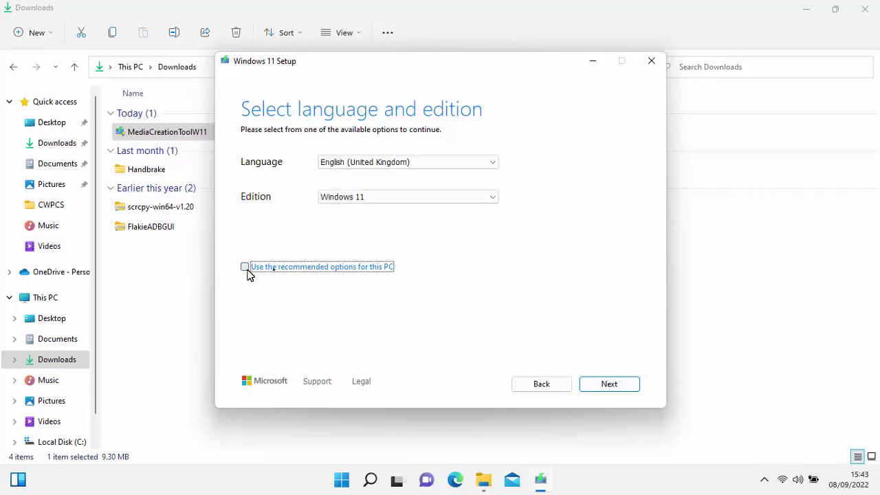
click(488, 166)
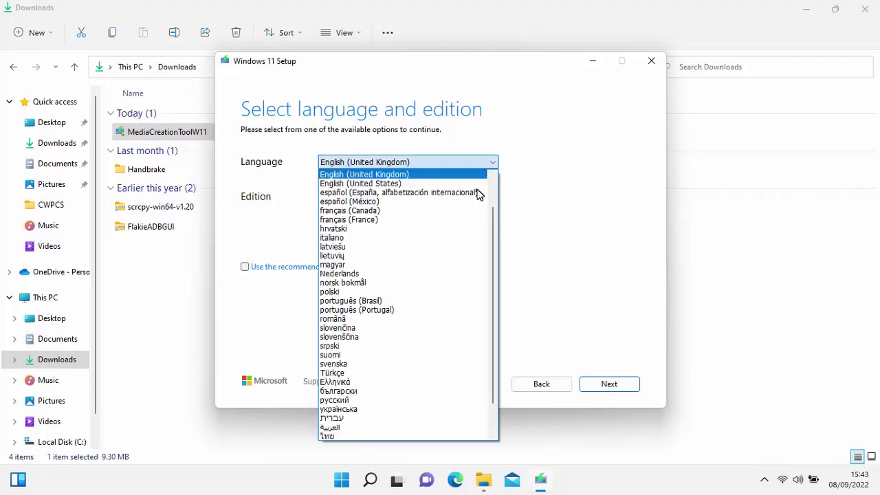
click(390, 174)
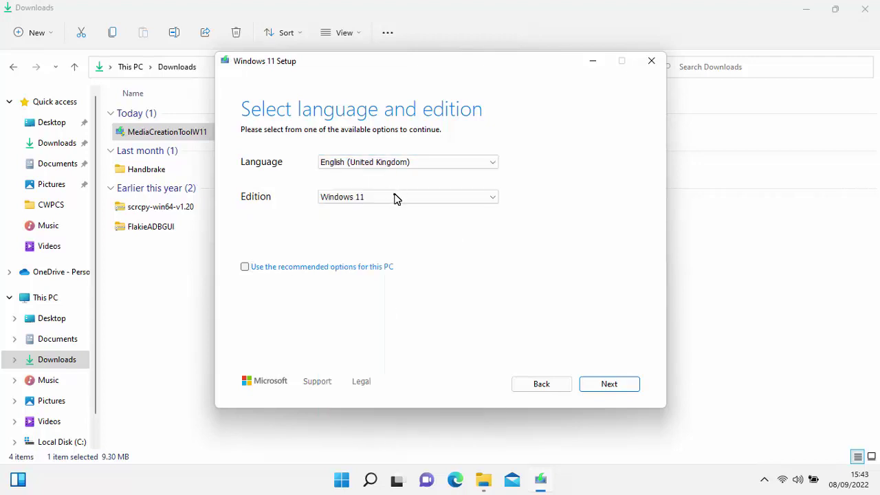
click(395, 198)
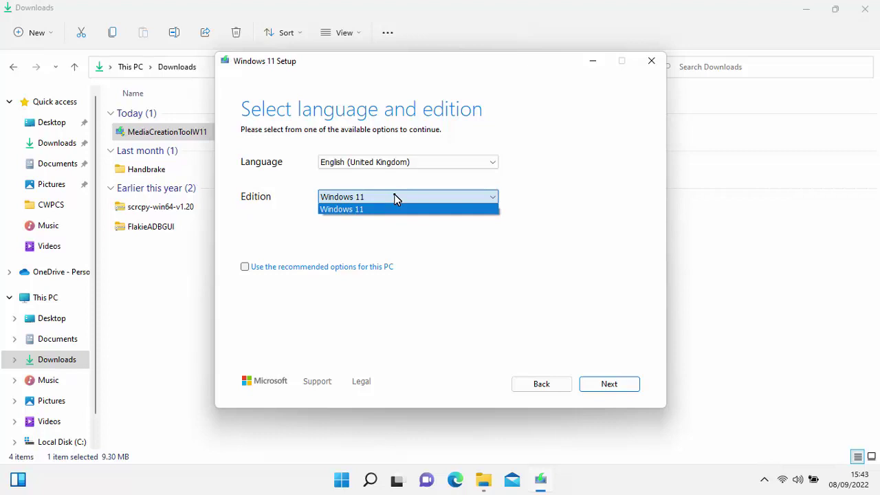
click(390, 209)
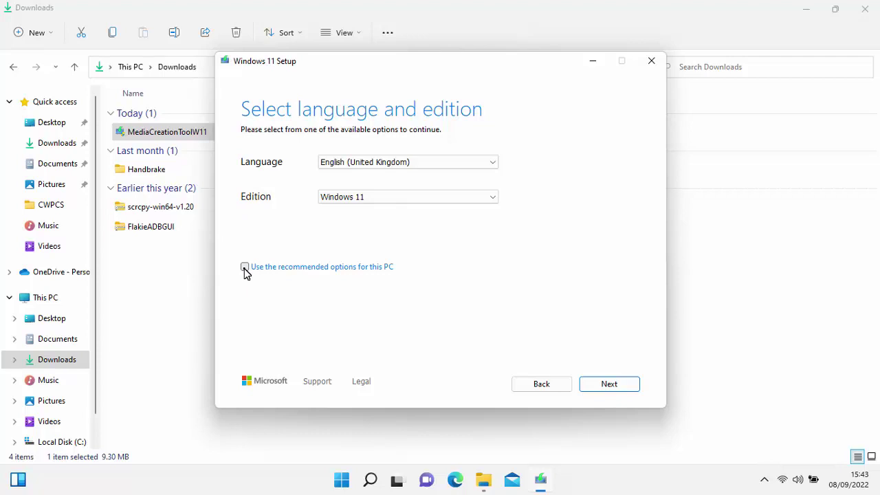
key(Tab)
key(space)
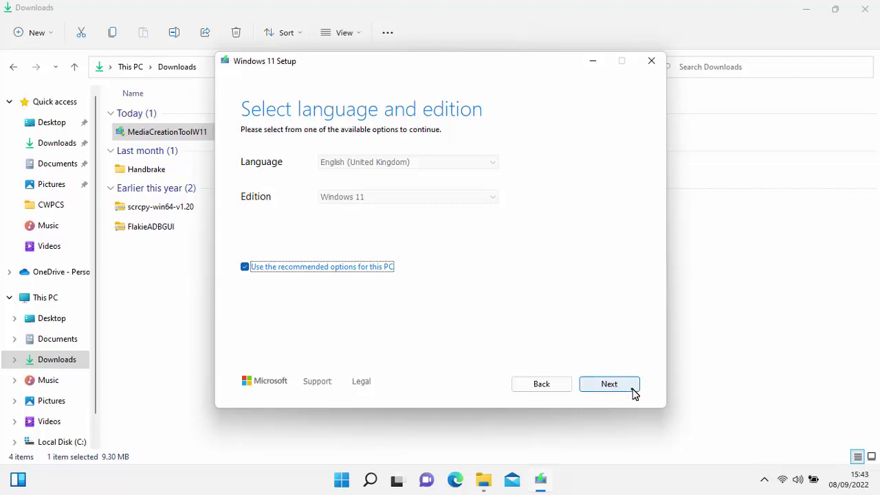
Create the Windows 11 installation media on USB flash drive D: after refreshing the drive list, and finish the setup
click(610, 384)
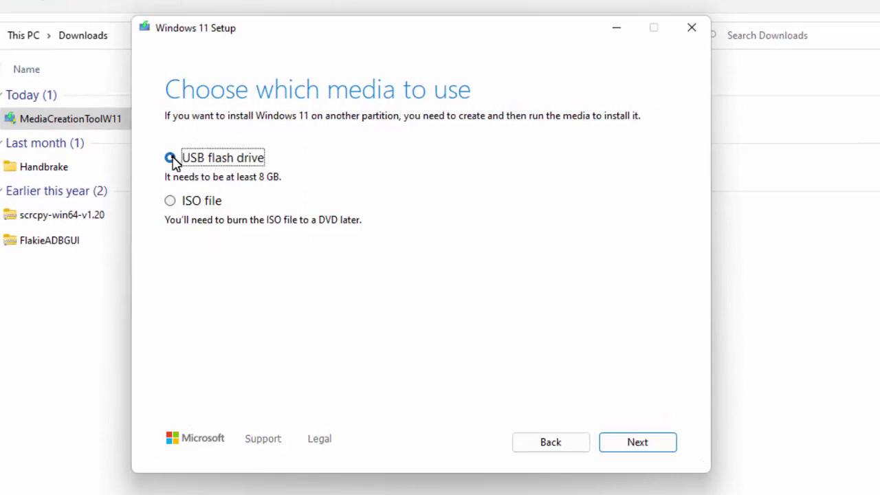
click(654, 443)
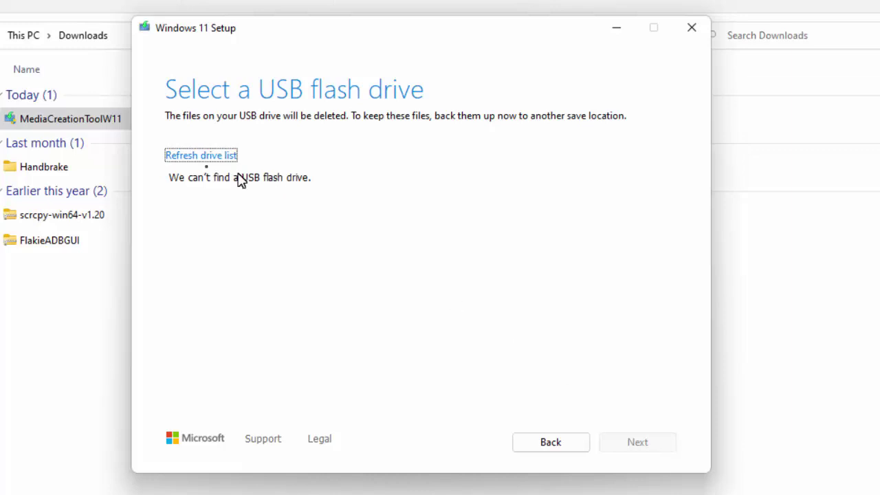
click(198, 156)
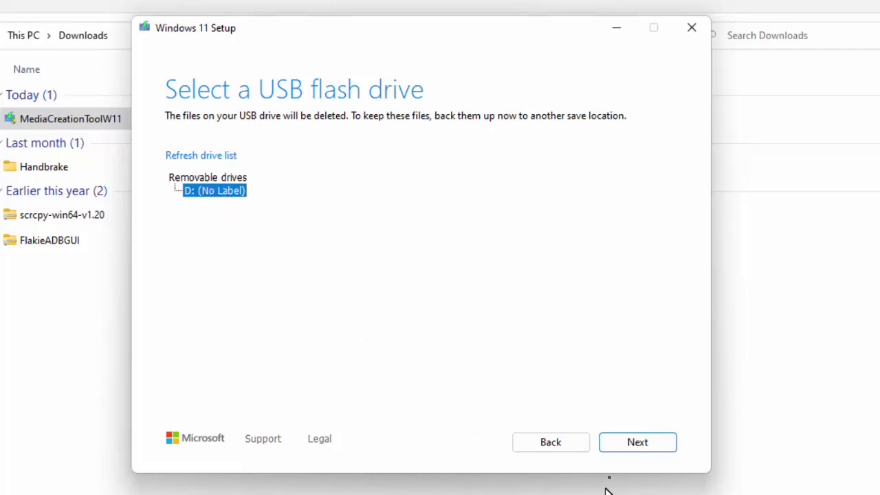
click(646, 446)
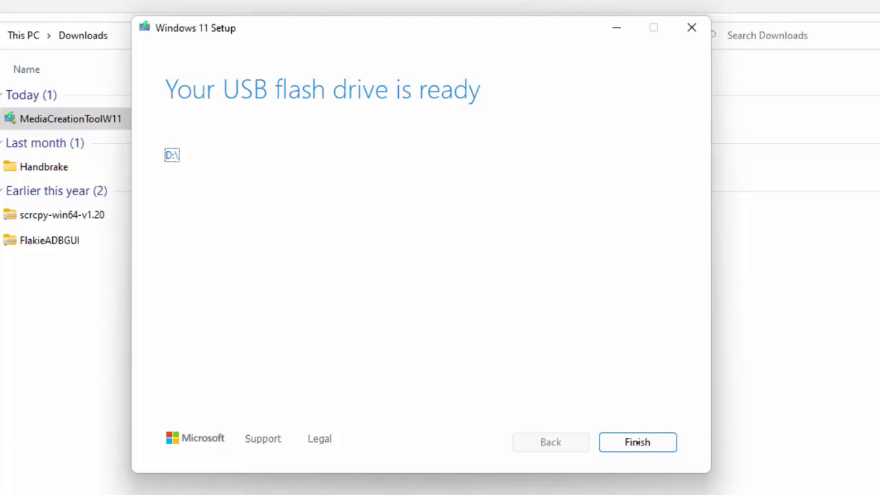
click(637, 443)
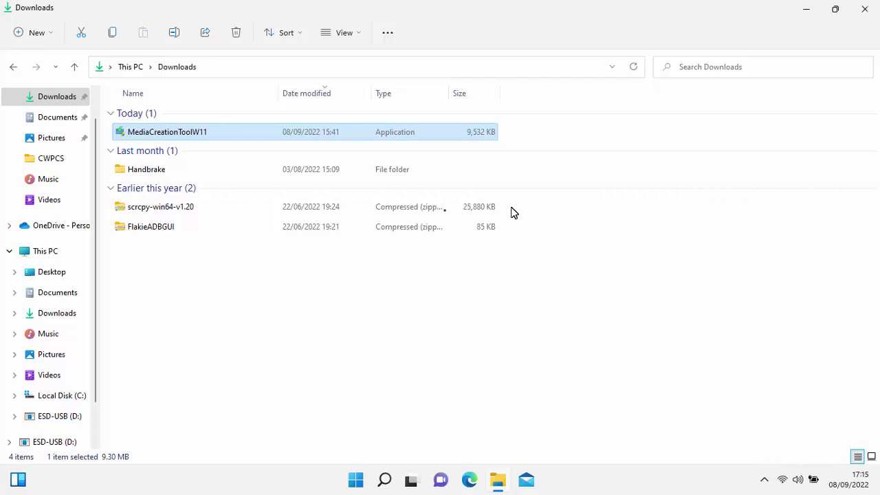
Delete MediaCreationToolW11 from the Downloads folder and open the ESD-USB (D:) drive
click(205, 138)
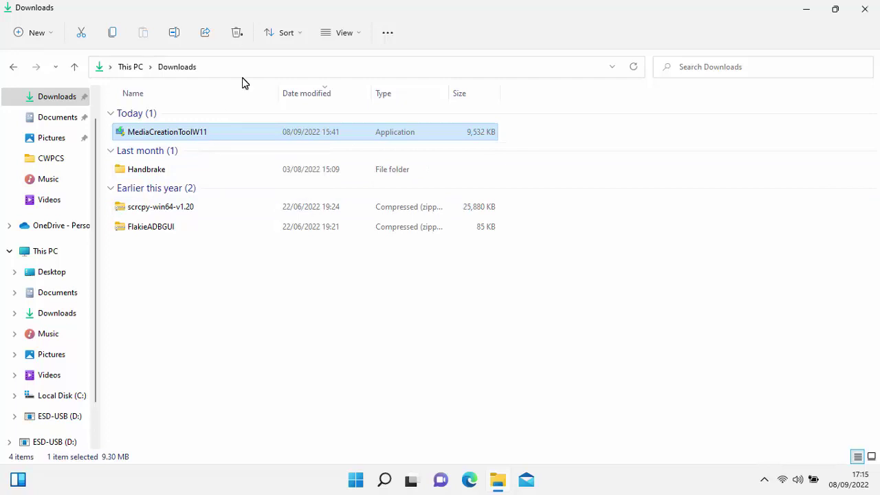
click(238, 34)
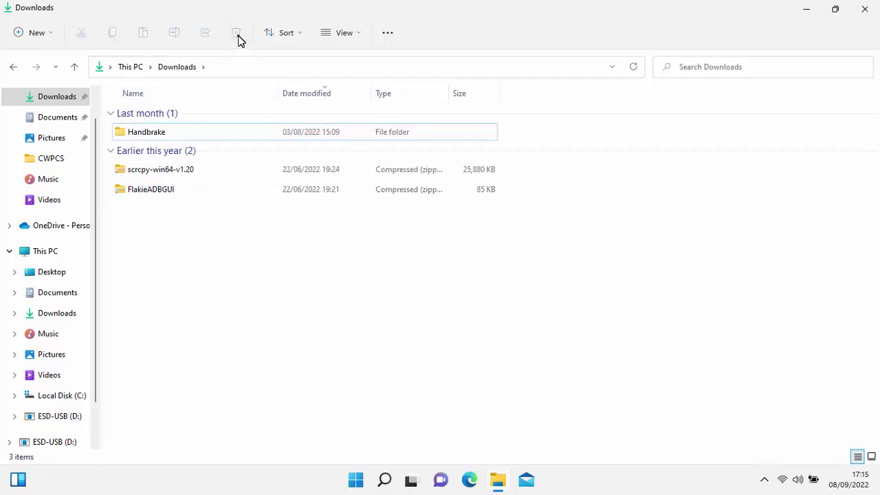
click(60, 420)
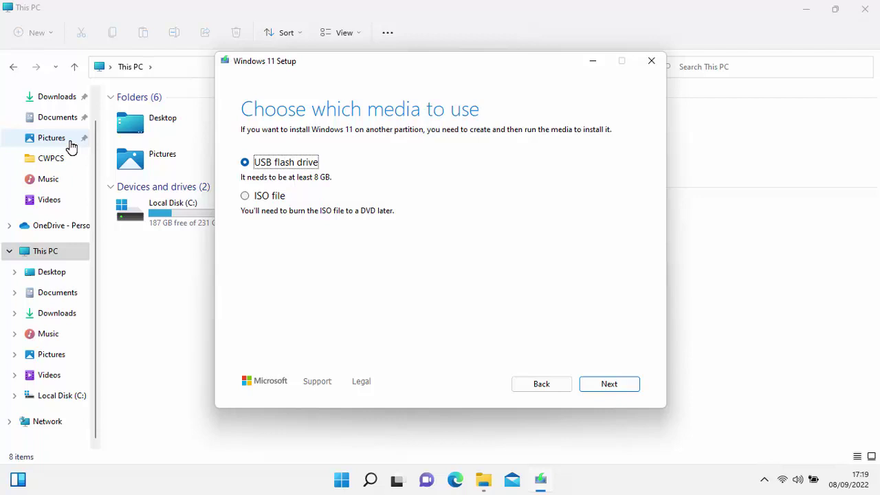
Choose ISO file as the media in Windows 11 Setup and save it as Windows in the Documents folder
click(246, 196)
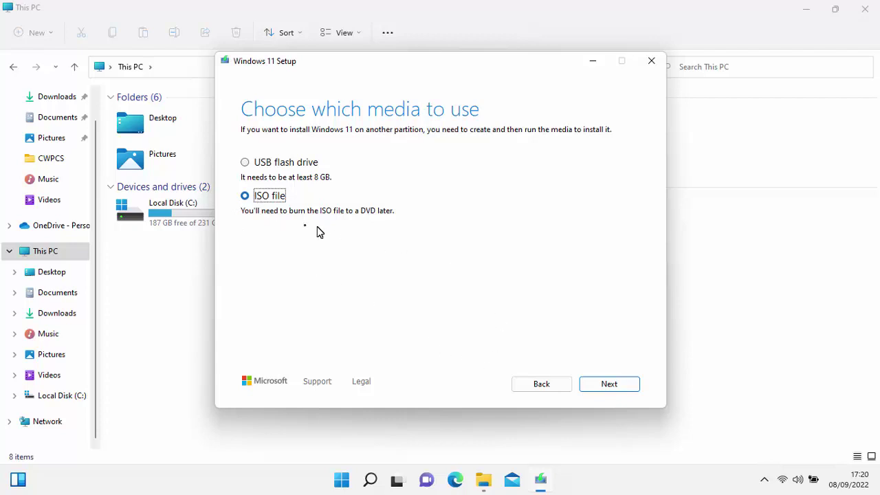
click(610, 389)
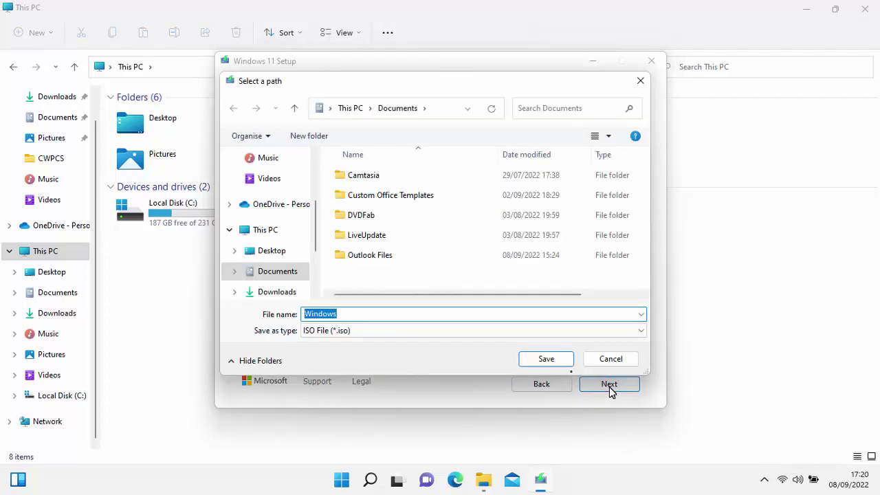
click(550, 363)
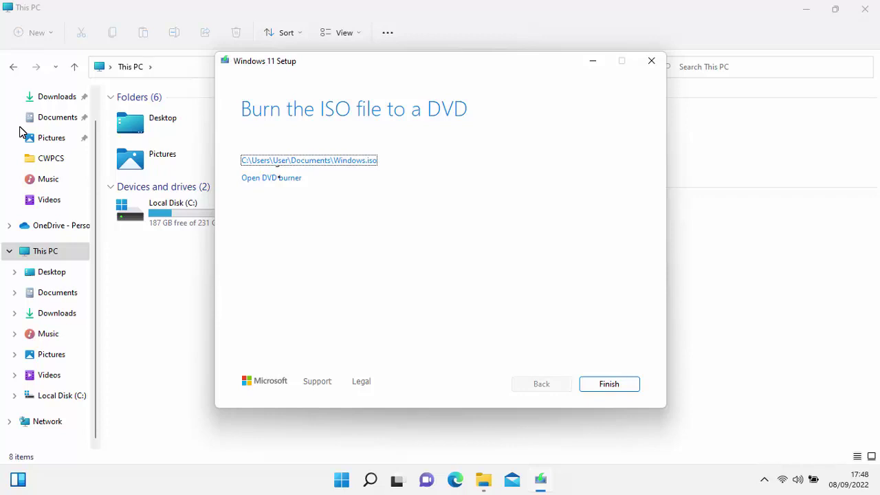
Burn Windows.iso to the disc in BD-ROM Drive (E:) with disc verification enabled, erasing its existing content, and close the disc burner
click(279, 179)
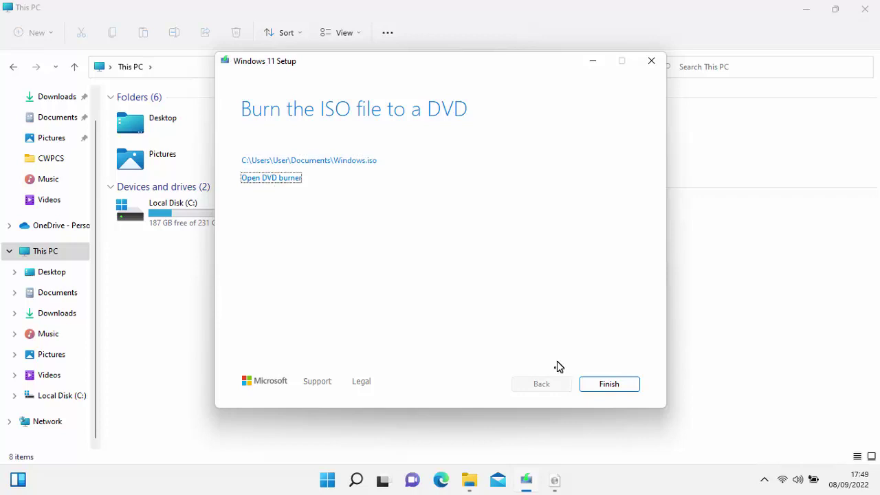
mouse_move(557, 481)
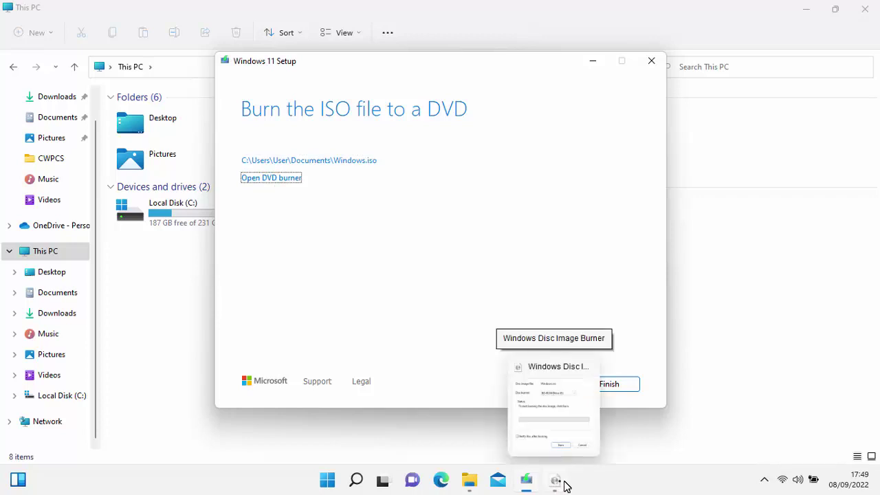
click(558, 481)
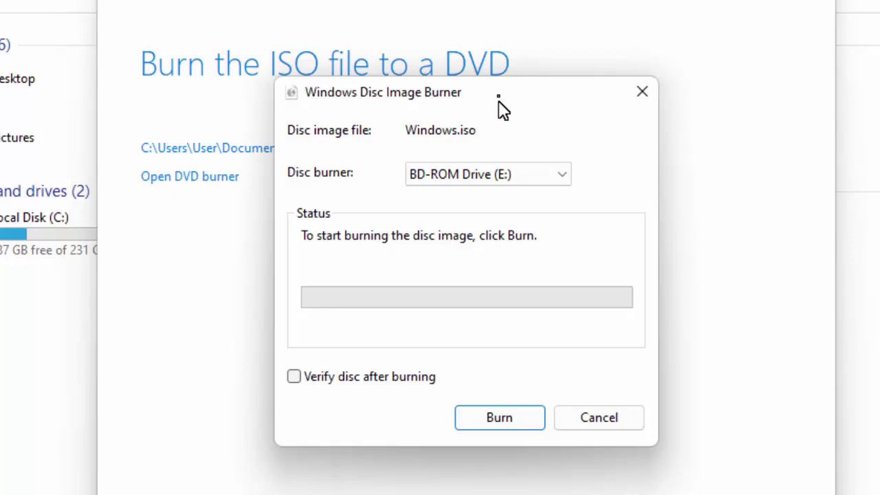
click(296, 379)
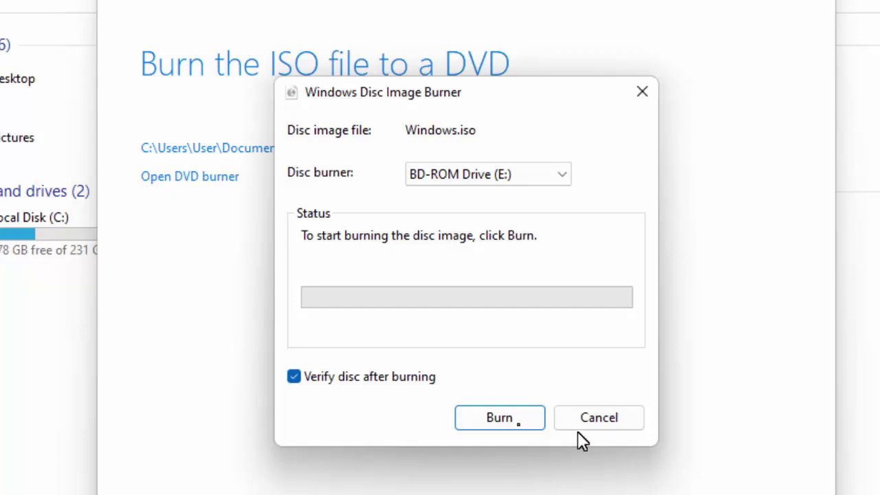
click(511, 430)
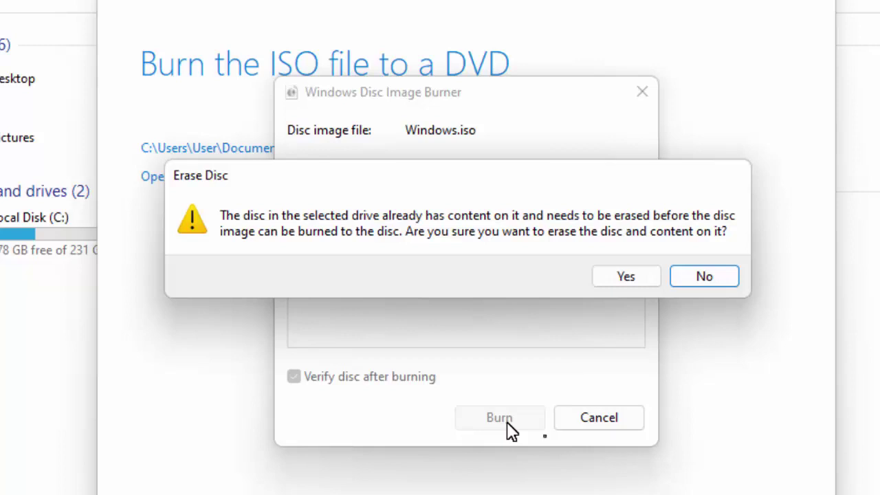
click(633, 274)
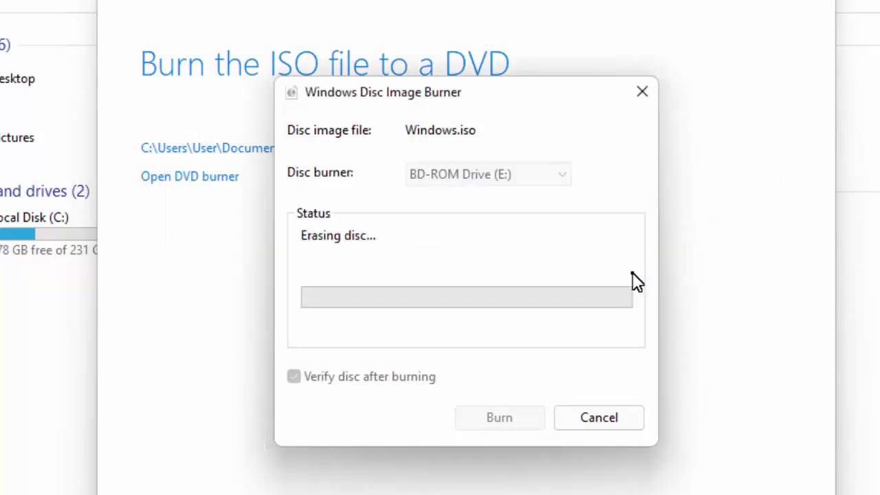
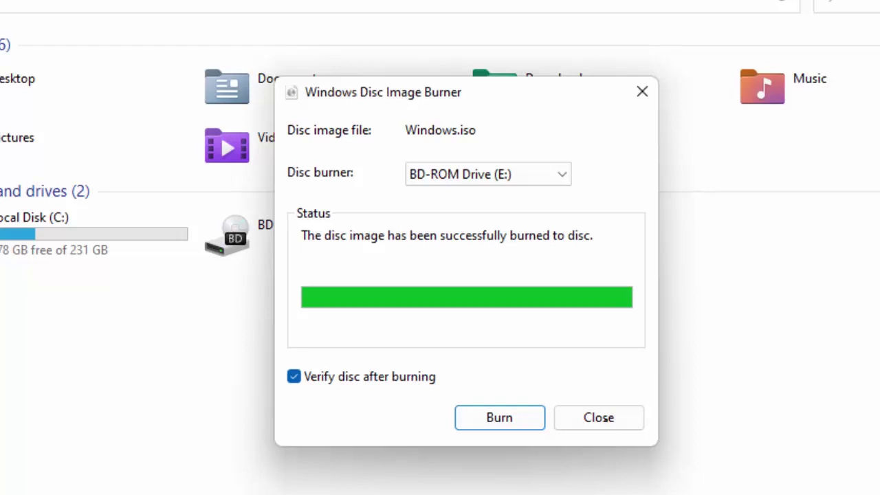
click(607, 425)
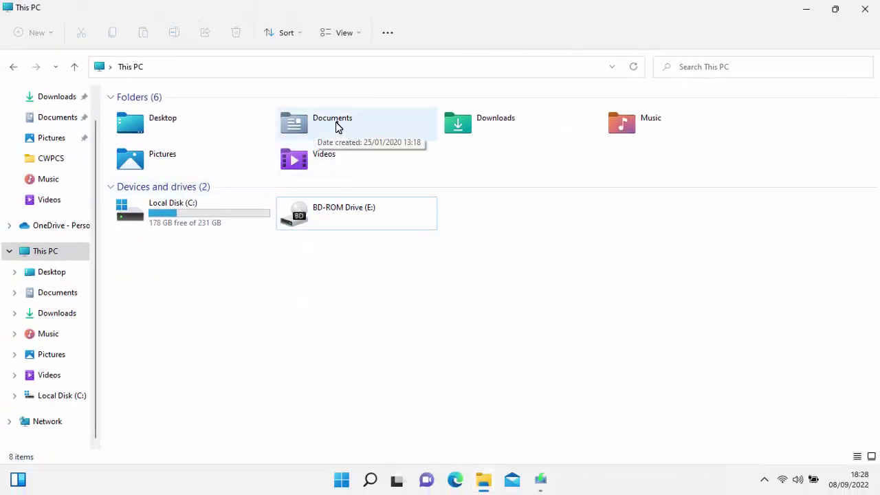
Delete the Windows disc image file from the Documents folder
double_click(338, 126)
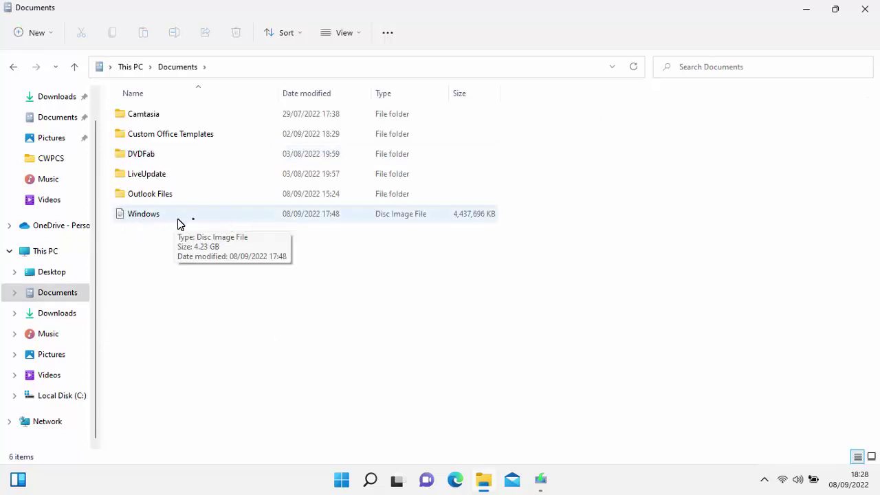
click(154, 219)
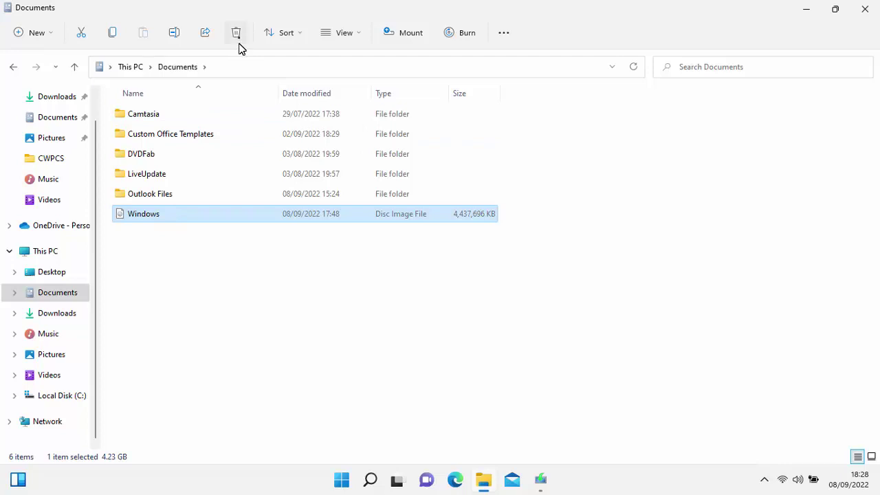
right_click(148, 216)
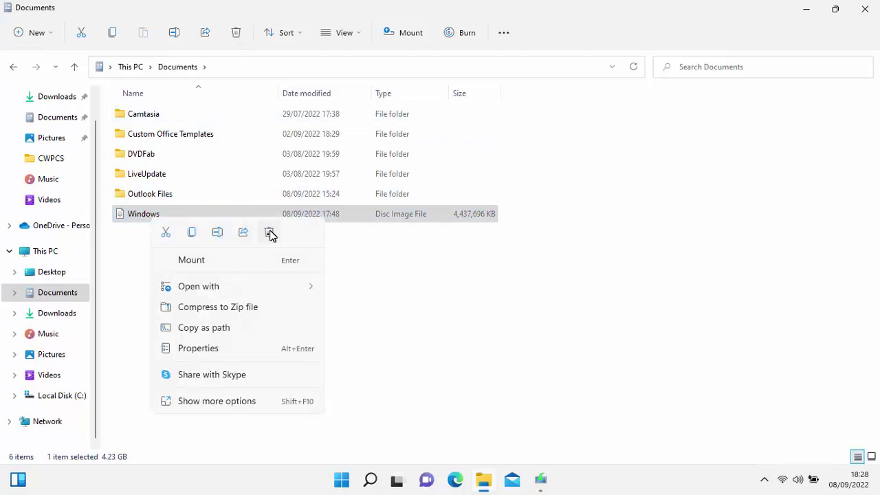
click(201, 401)
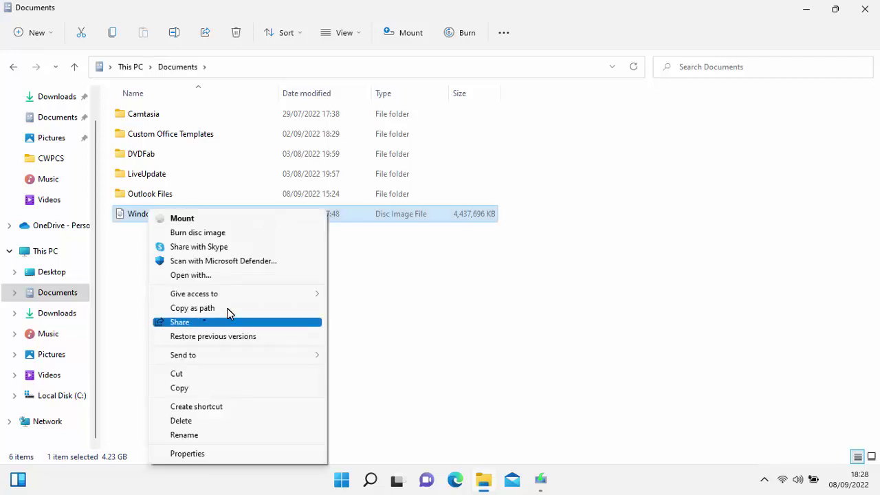
click(190, 421)
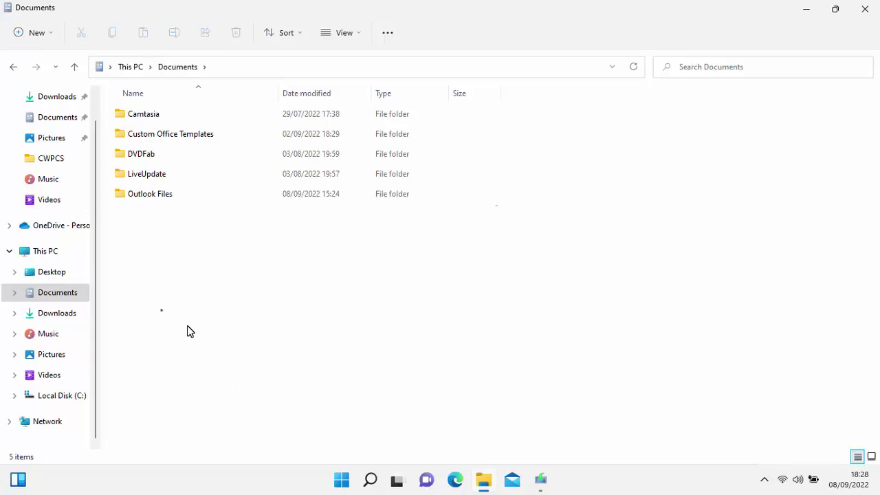
Launch Windows setup from the ESD-ISO disc in BD-ROM Drive (E:) and allow it to make changes to the device
click(49, 255)
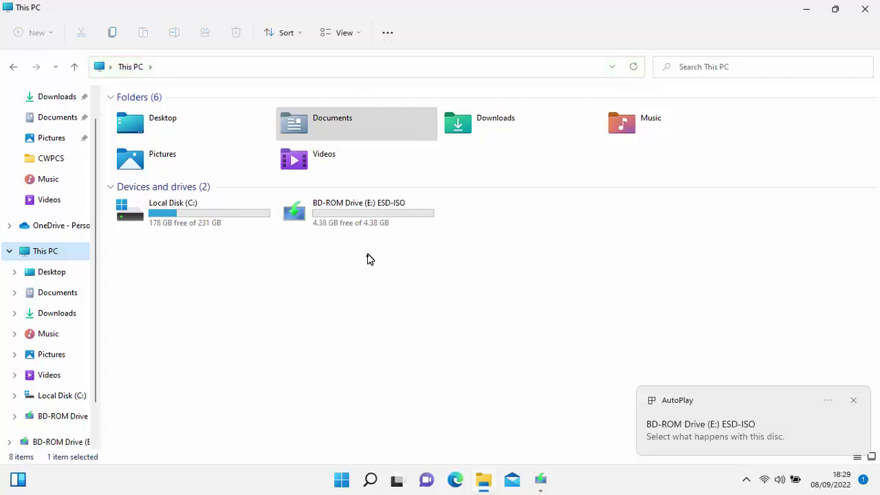
click(307, 218)
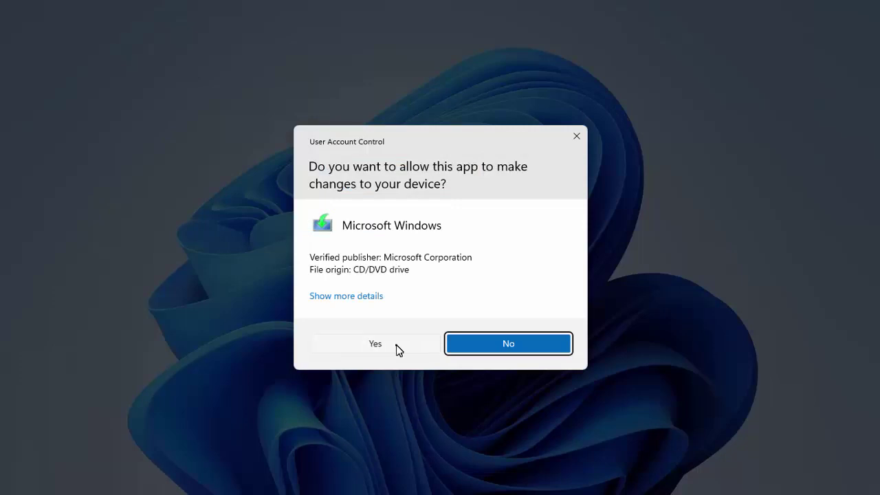
click(375, 344)
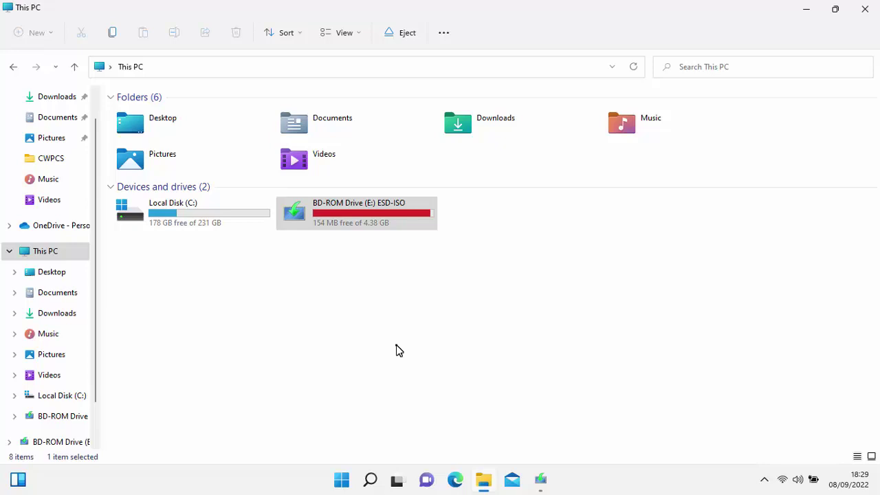
Open BD-ROM Drive (E:) ESD-ISO in a new window to examine its files, and bring the running Windows setup to the front
right_click(354, 207)
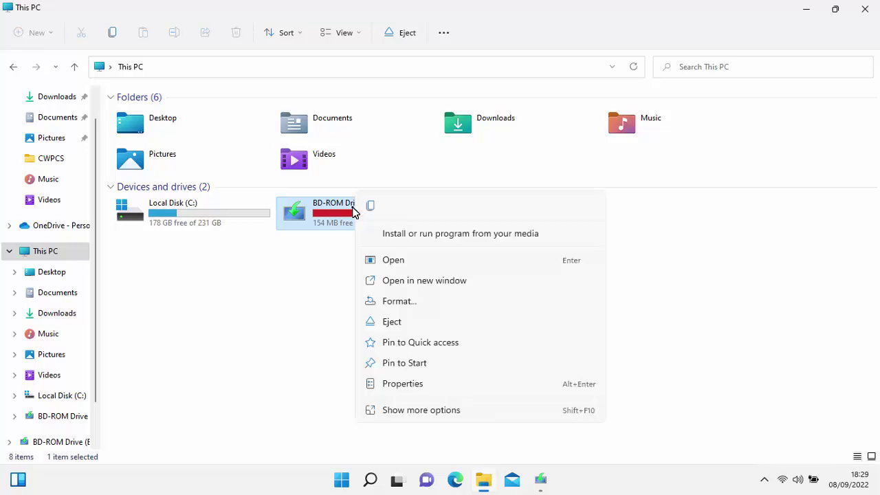
click(403, 280)
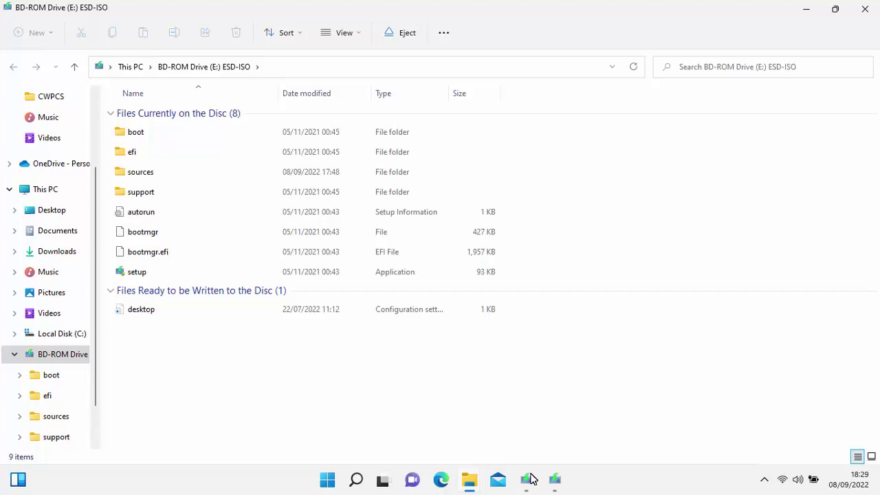
click(555, 484)
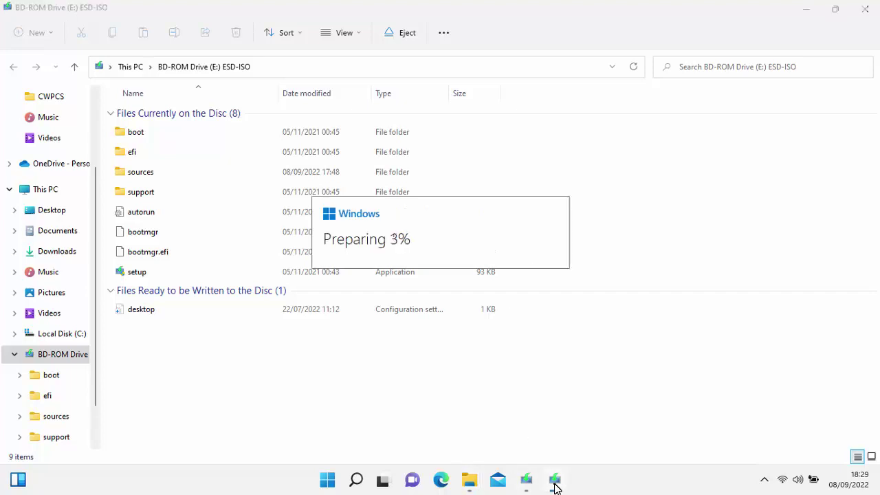